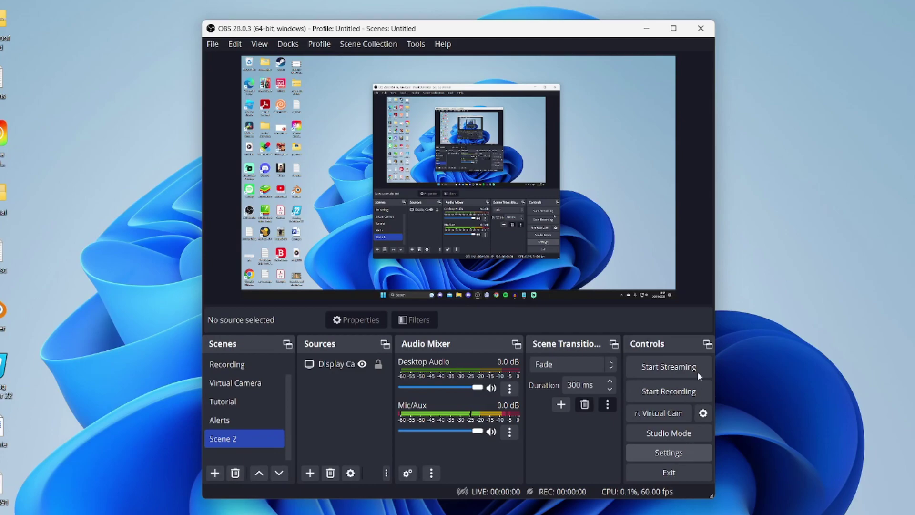
- Set OBS Mic/Auxiliary Audio to Microphone (2- USB PnP Sound Device) and save the audio settings
click(668, 452)
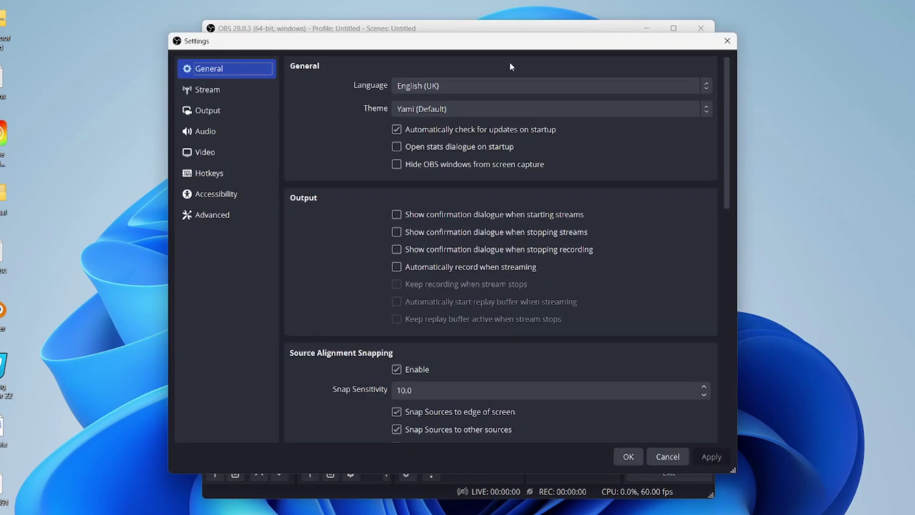
click(237, 137)
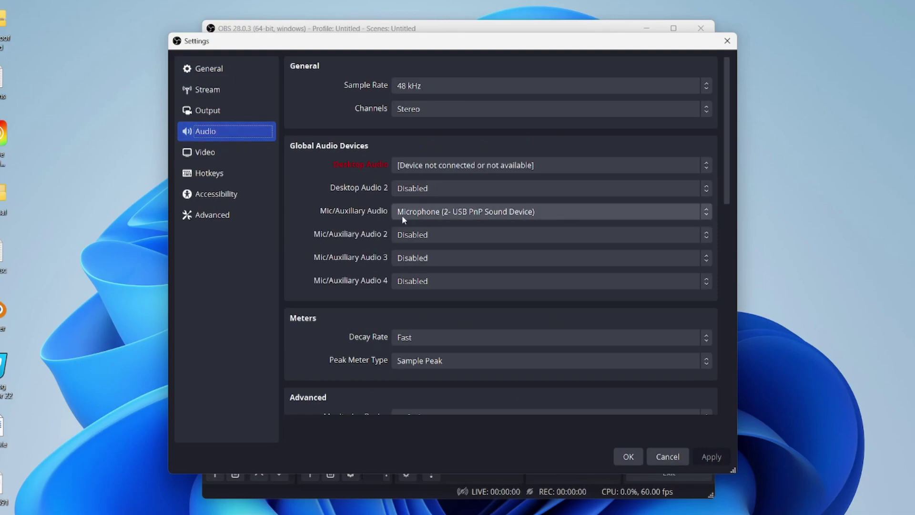
click(498, 215)
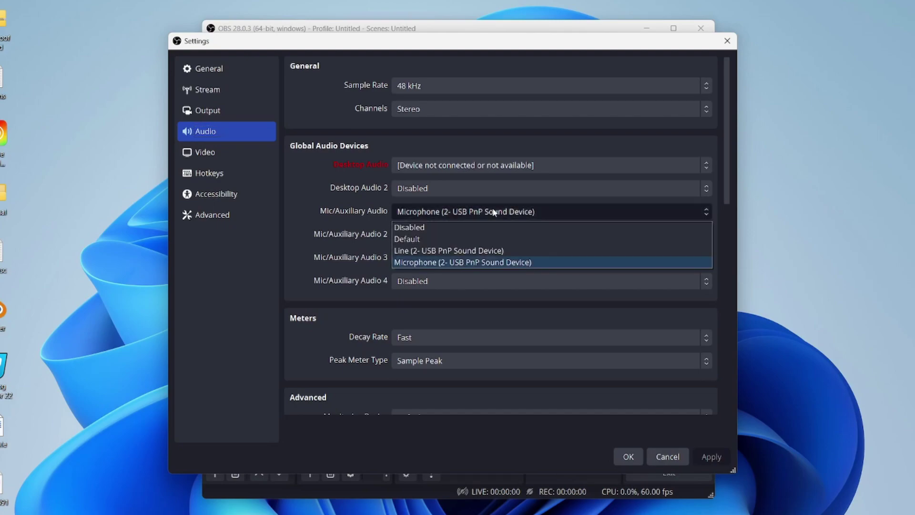
click(460, 239)
click(447, 213)
click(450, 263)
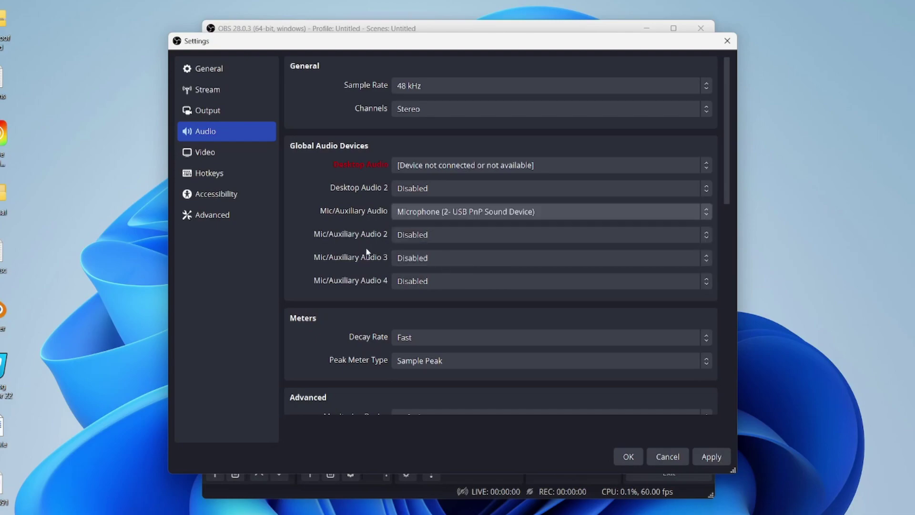
click(558, 212)
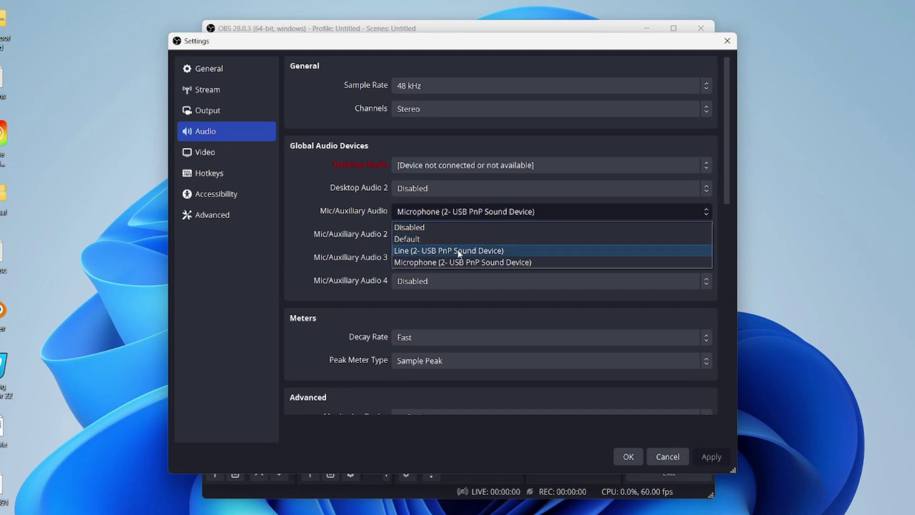
click(459, 262)
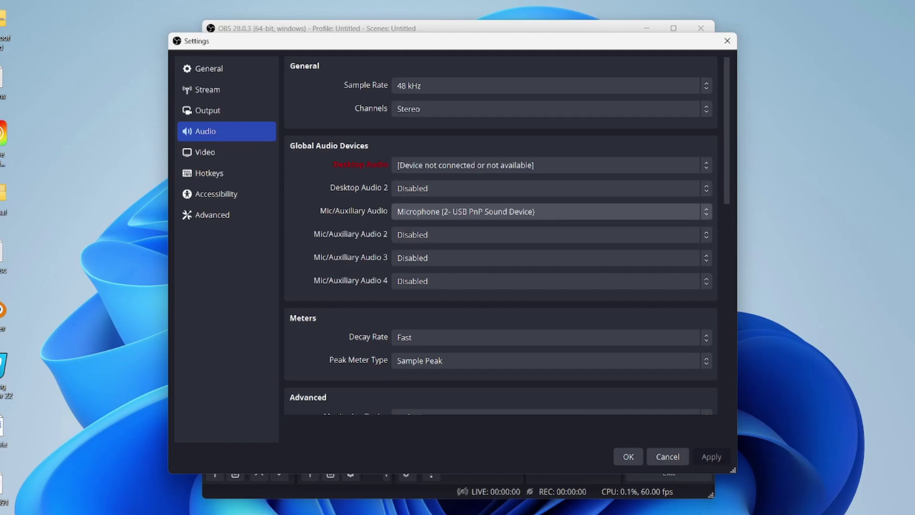
click(590, 213)
click(560, 262)
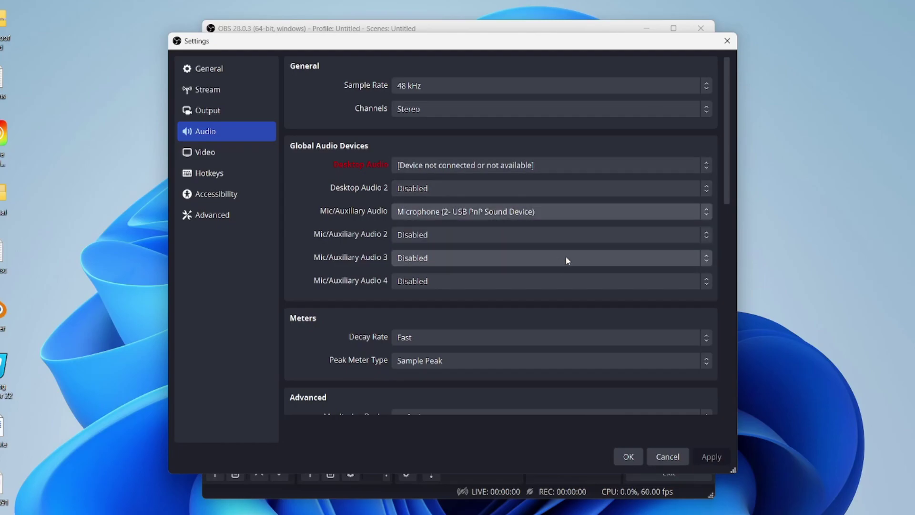
click(627, 457)
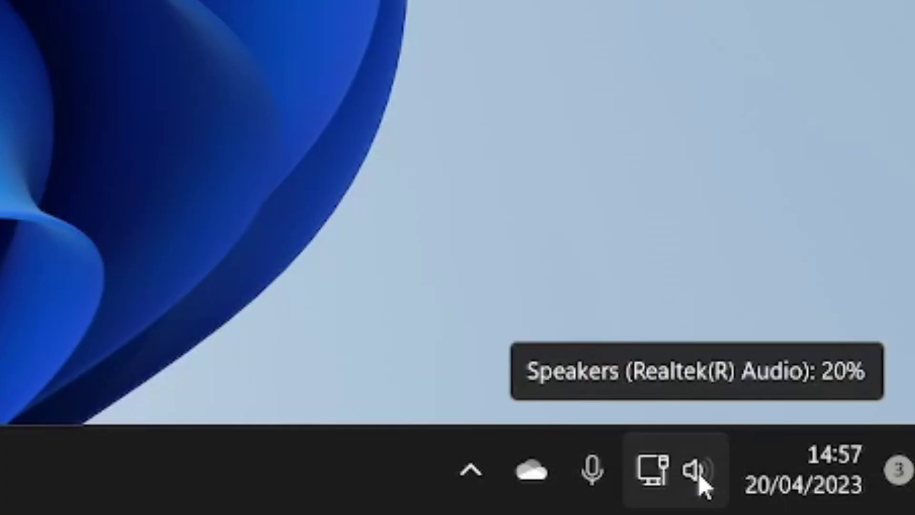
- Check the USB Microphone under Input in Windows Sound settings, then minimise the window
right_click(700, 477)
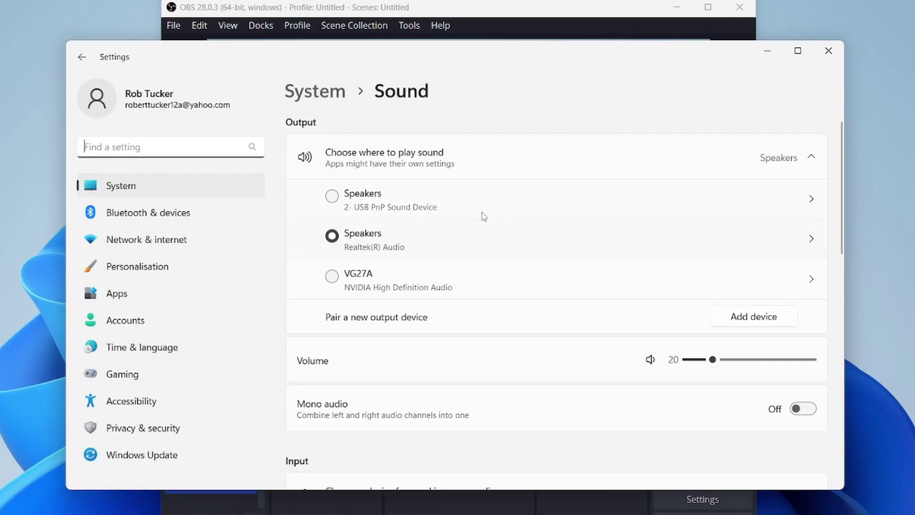
scroll(471, 213, down, 3)
scroll(470, 222, down, 5)
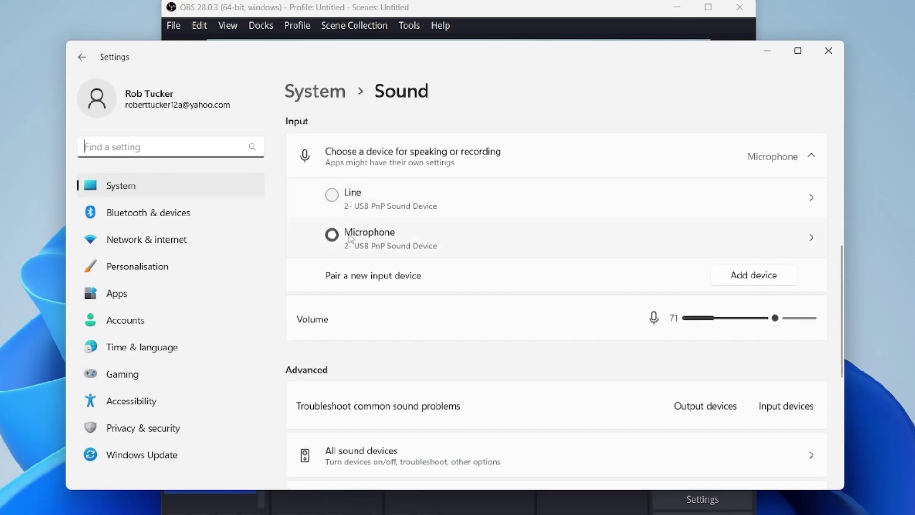
click(768, 52)
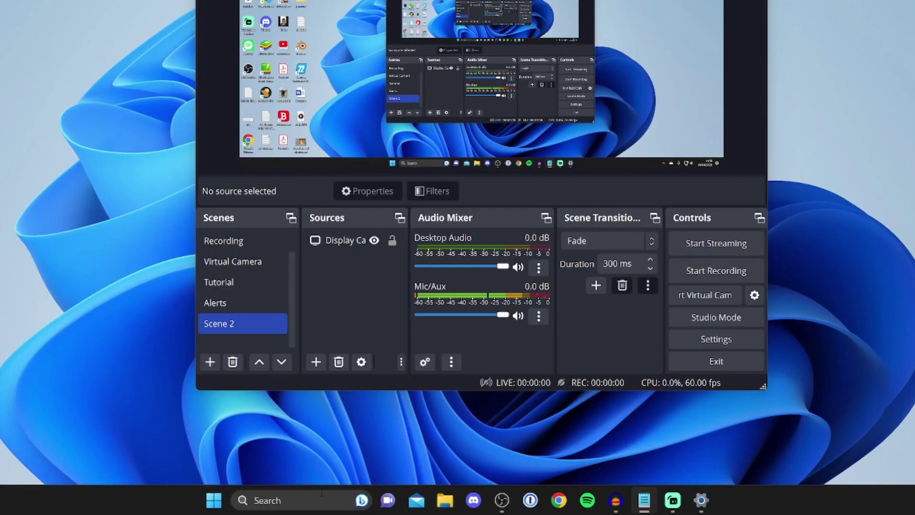
- Search for 'device Manager', open Device Manager, and move its window toward the centre
click(262, 496)
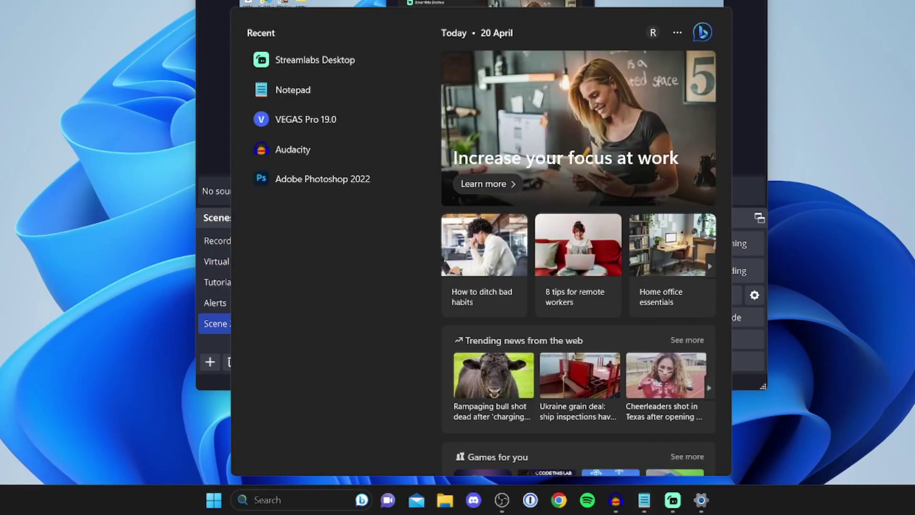
text(device Manager)
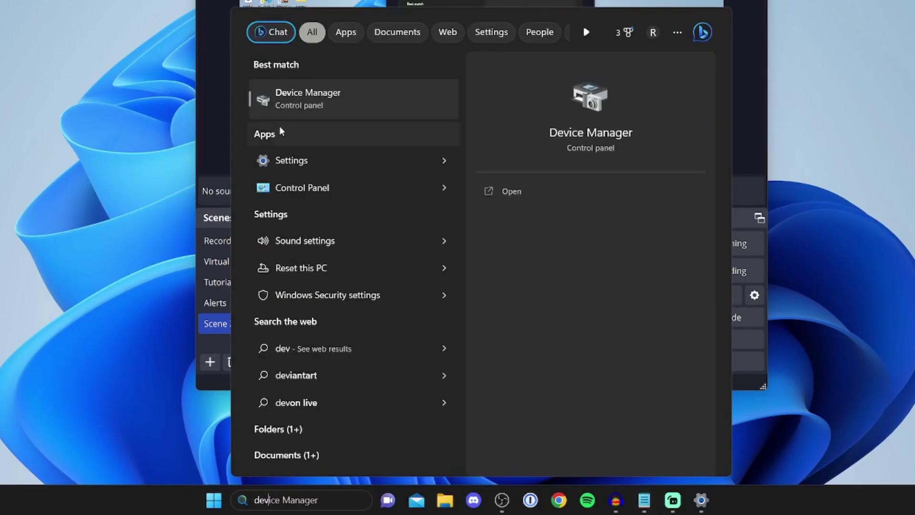
click(332, 101)
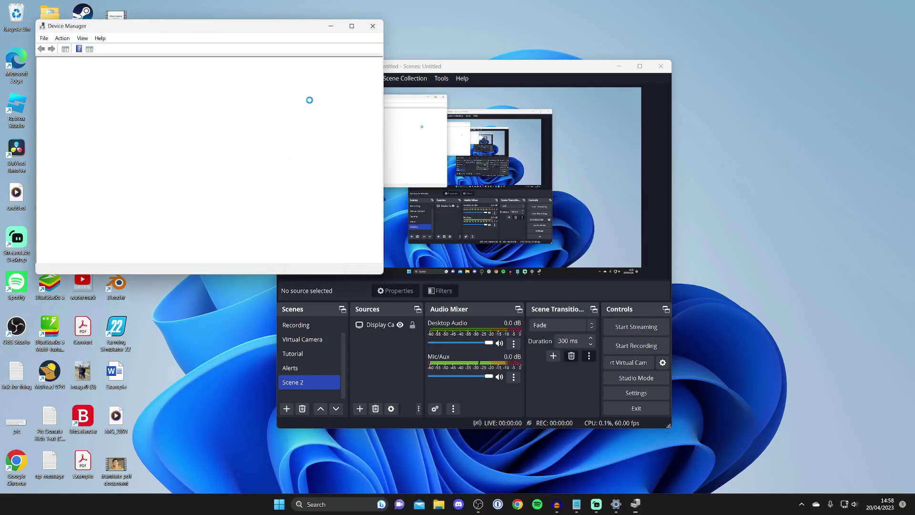
drag(284, 39, 548, 130)
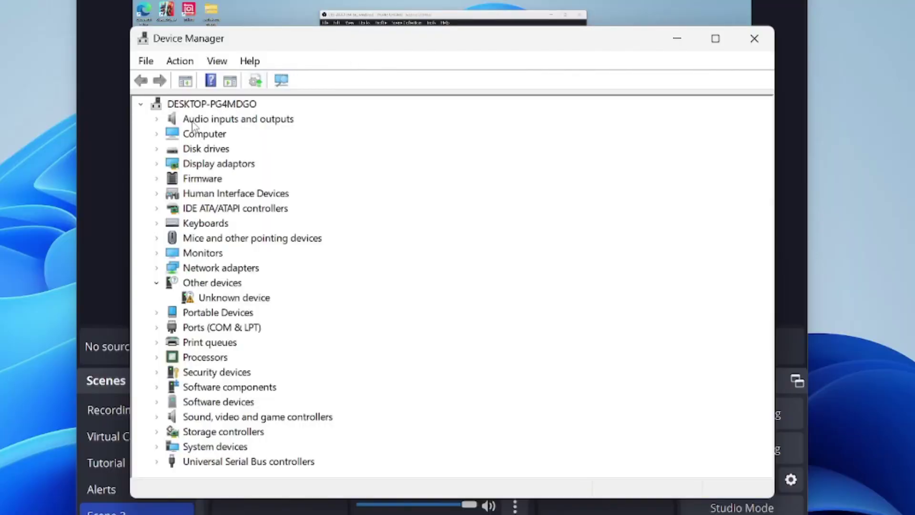
- Start a driver update for the USB Microphone under Audio inputs and outputs
click(157, 119)
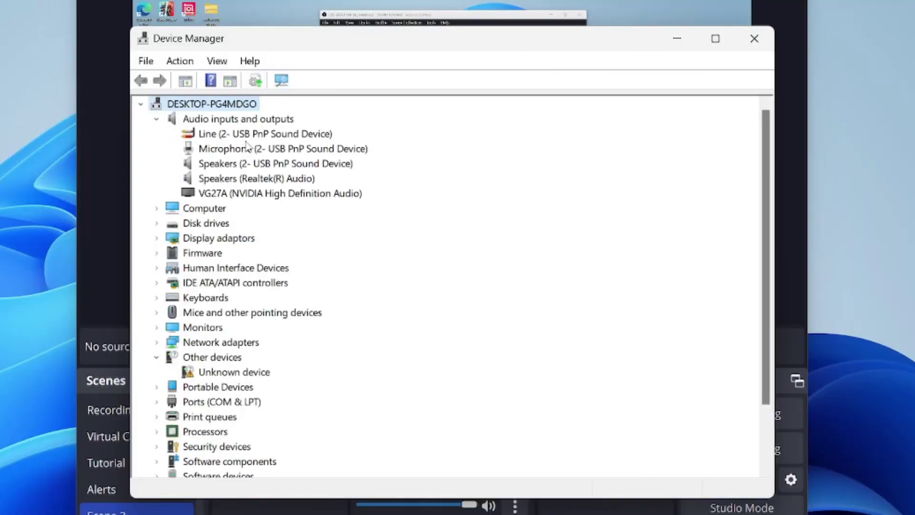
click(291, 149)
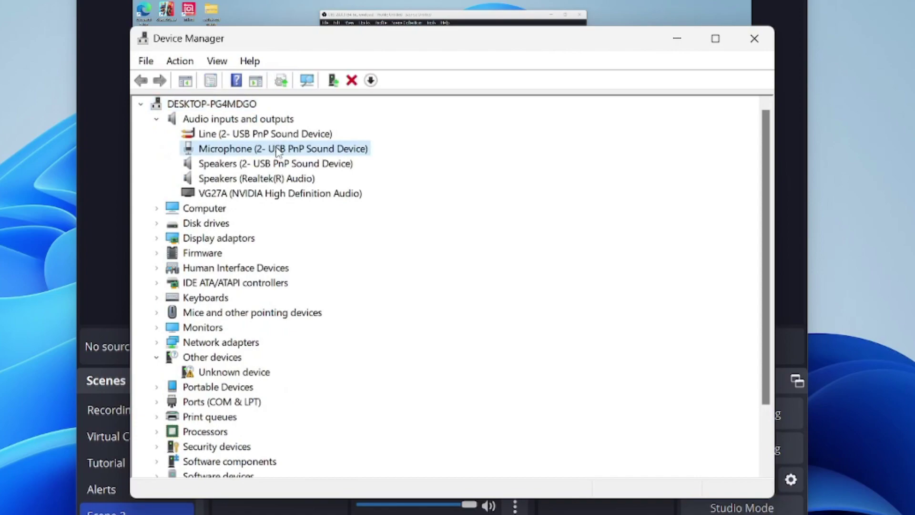
right_click(279, 151)
click(348, 165)
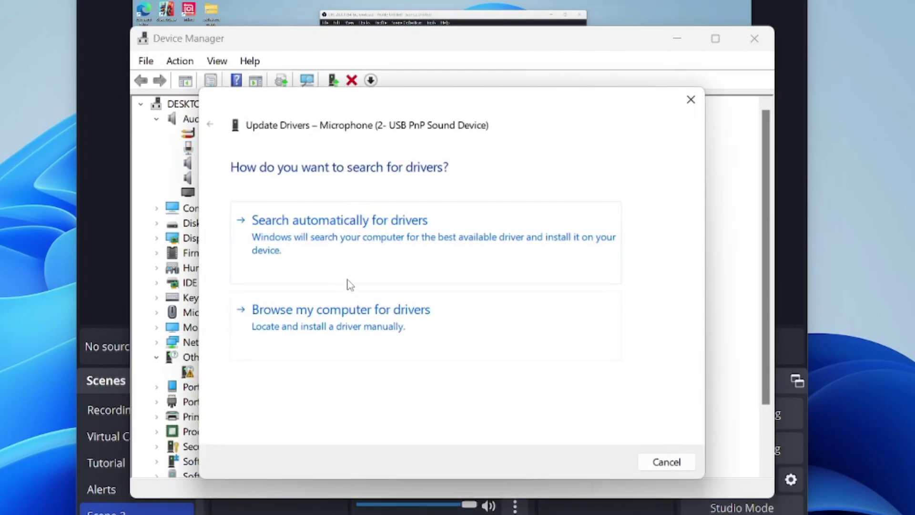
- View the list of compatible microphone drivers, cancel the update, and close Device Manager
click(385, 330)
click(360, 351)
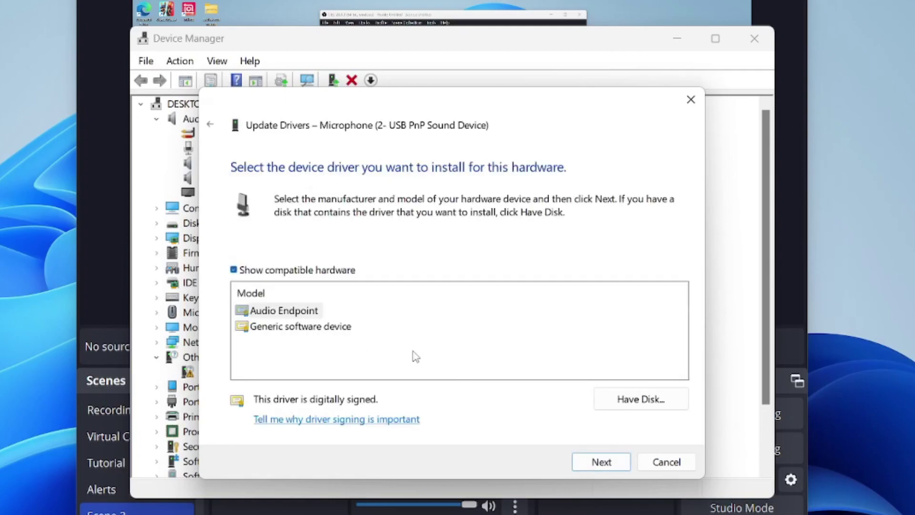
click(667, 462)
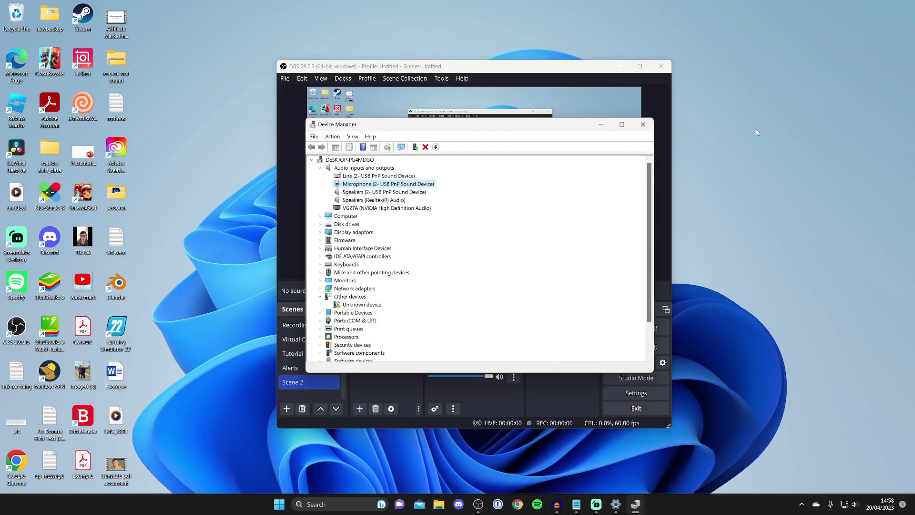
click(643, 124)
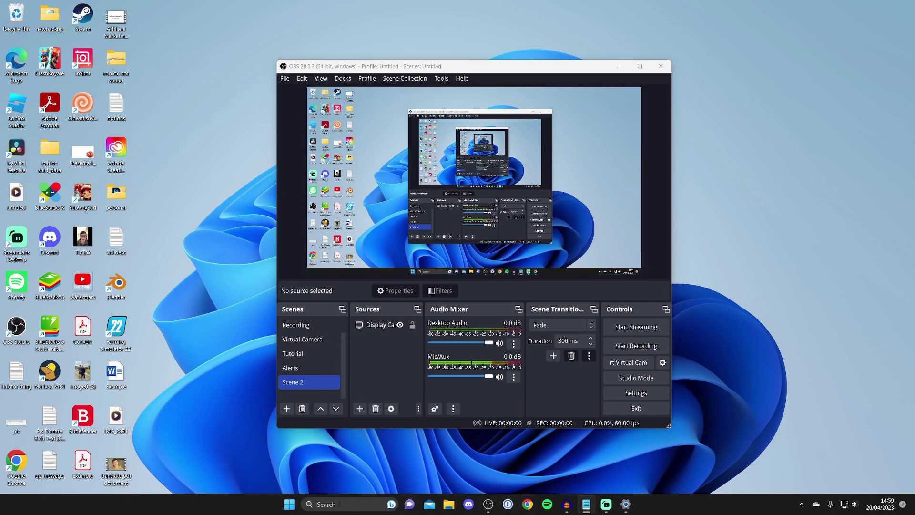
click(327, 504)
text(recor)
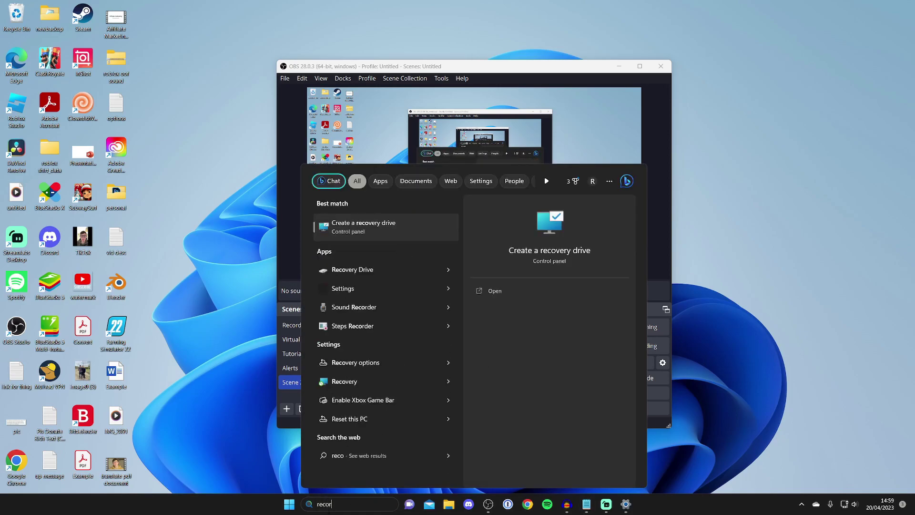
text(der)
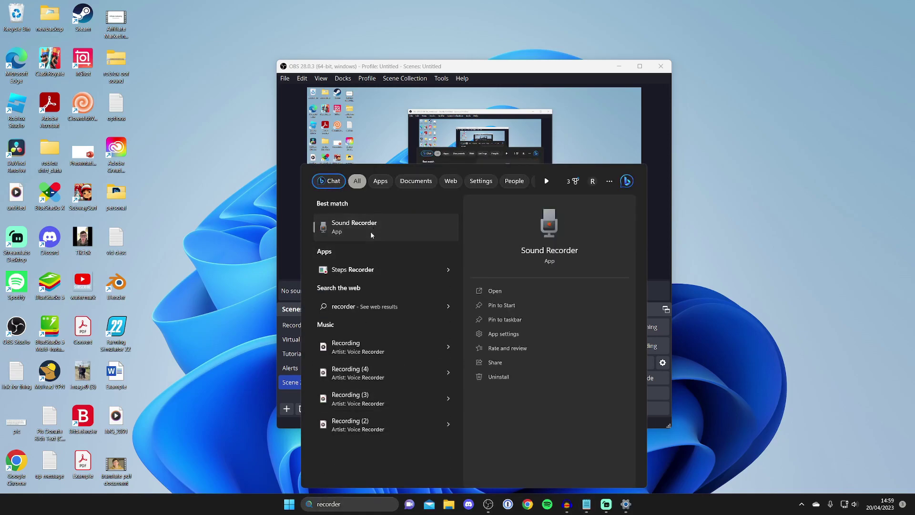
click(370, 233)
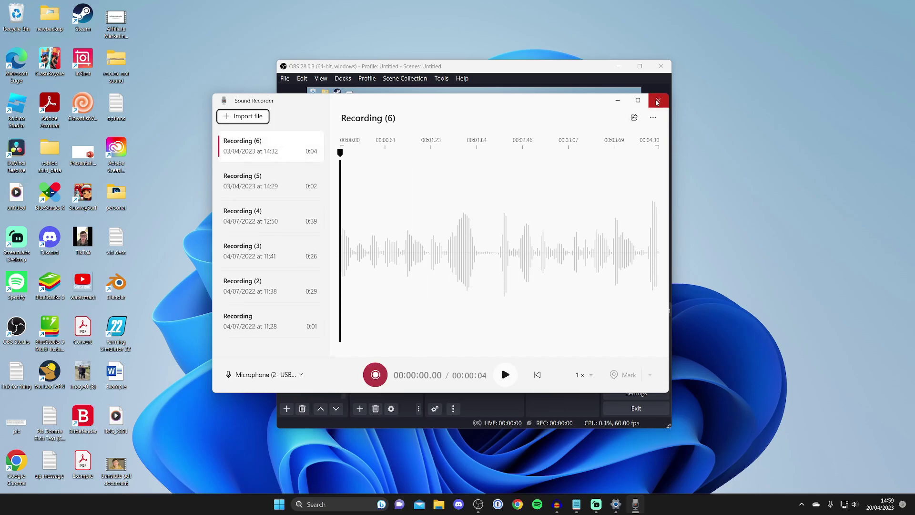
click(656, 102)
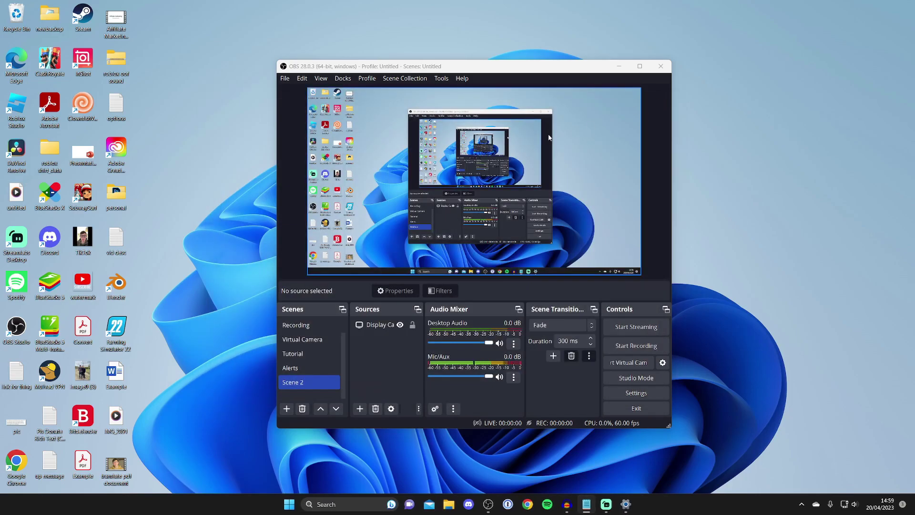